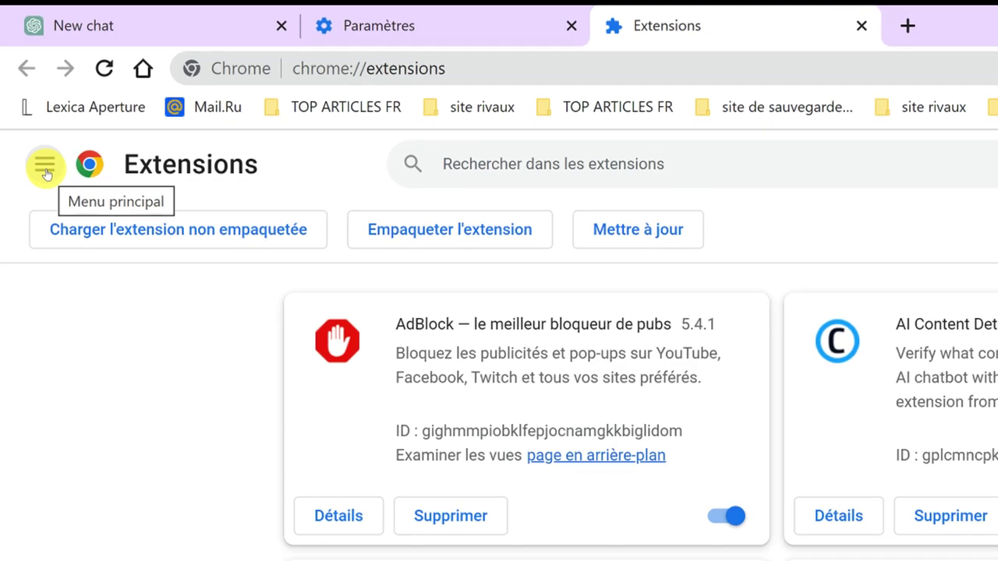
- Open the Chrome Web Store from the Extensions page and search it for "CONTROL CHATGPT"
click(45, 169)
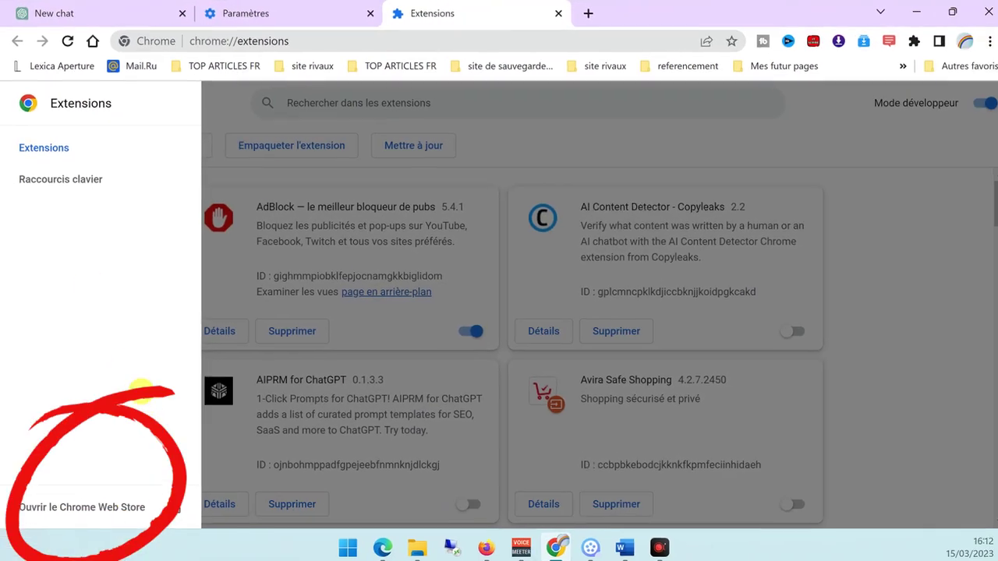
click(105, 560)
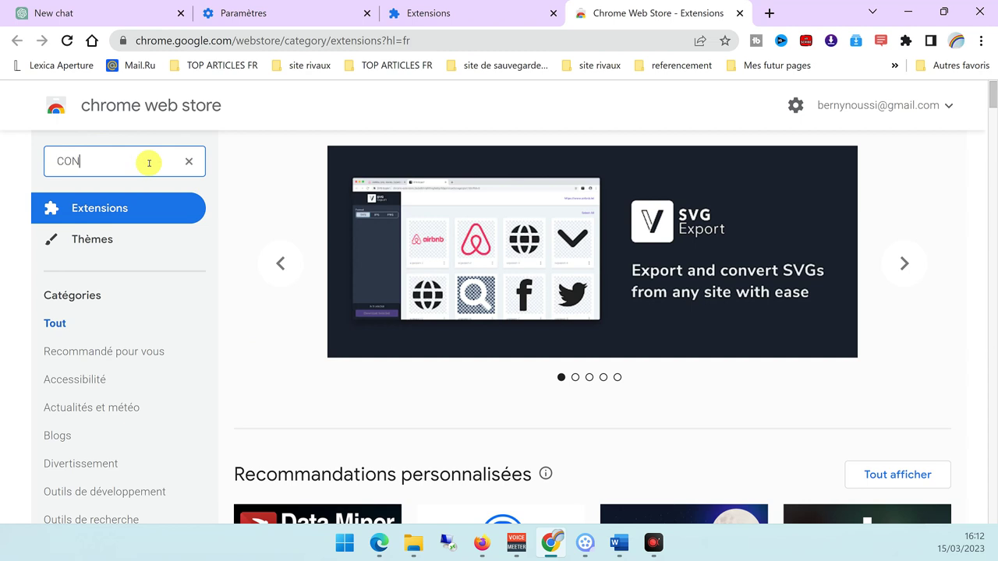
key(BackSpace)
key(BackSpace)
key(BackSpace)
text(CONTROL CHATGPT)
key(Return)
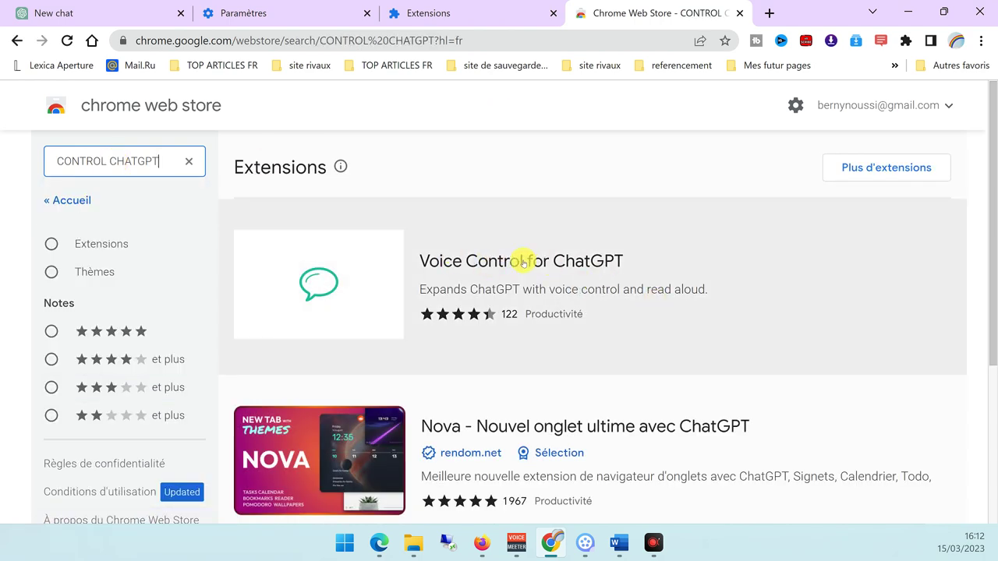
- Install the Voice Control for ChatGPT extension in Chrome and dismiss the installation notice
click(492, 261)
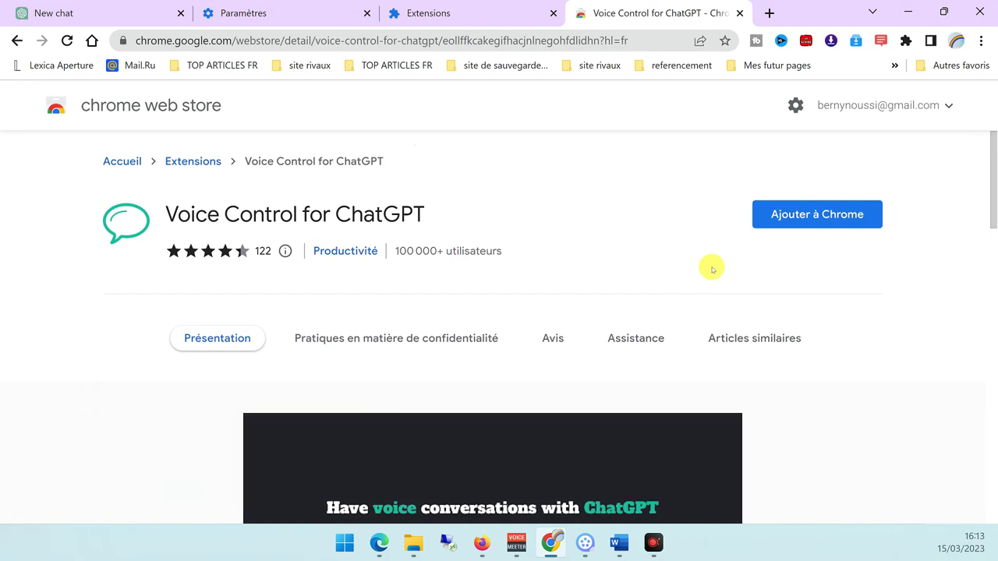
click(788, 209)
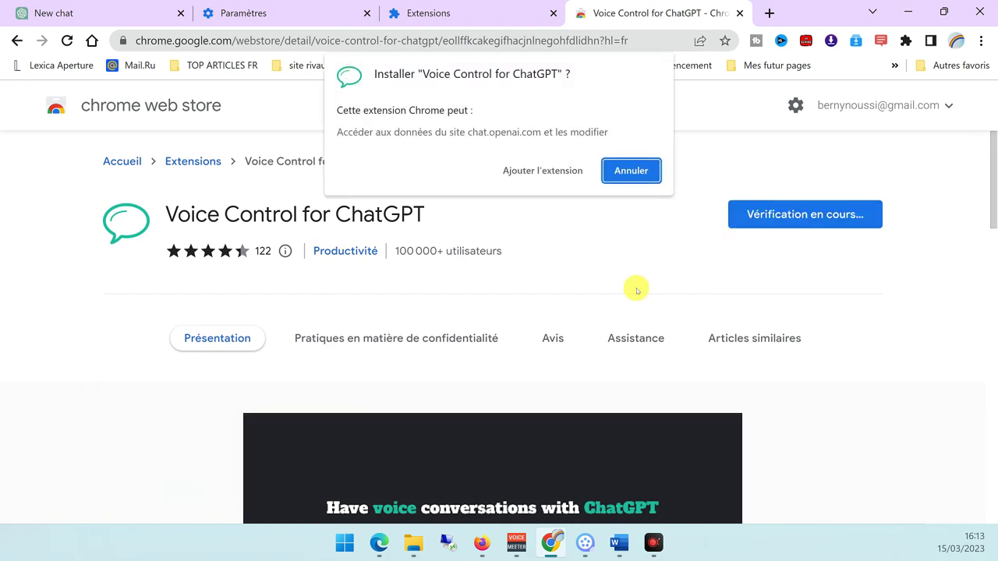
click(534, 175)
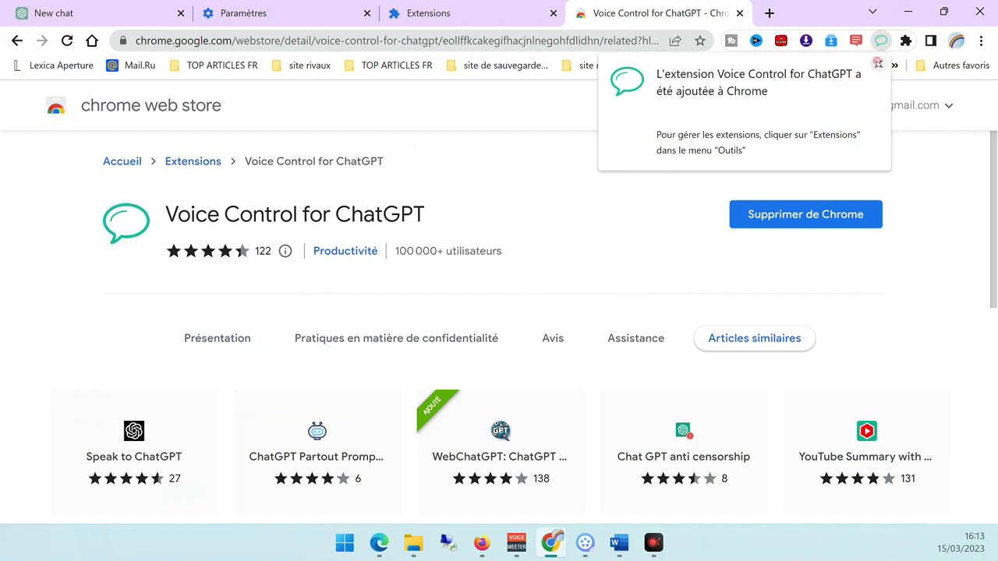
click(877, 62)
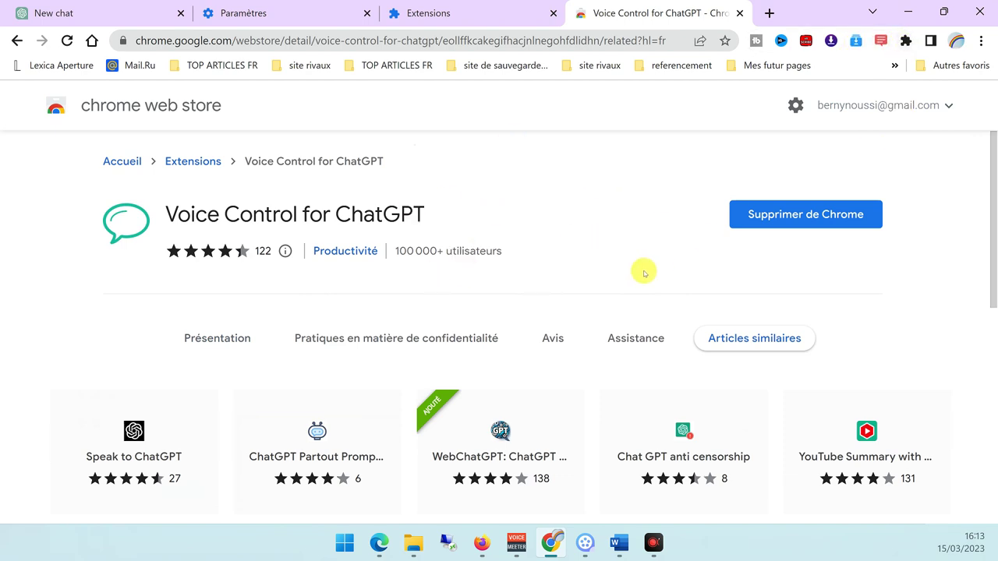
- Pin the Voice Control for ChatGPT extension to the browser's toolbar
click(906, 40)
scroll(835, 343, down, 3)
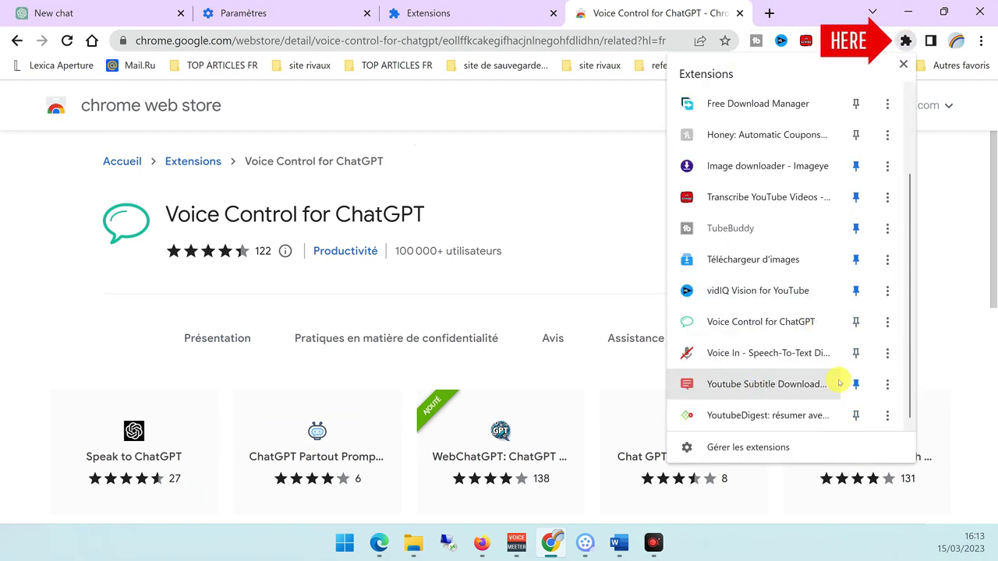
click(856, 322)
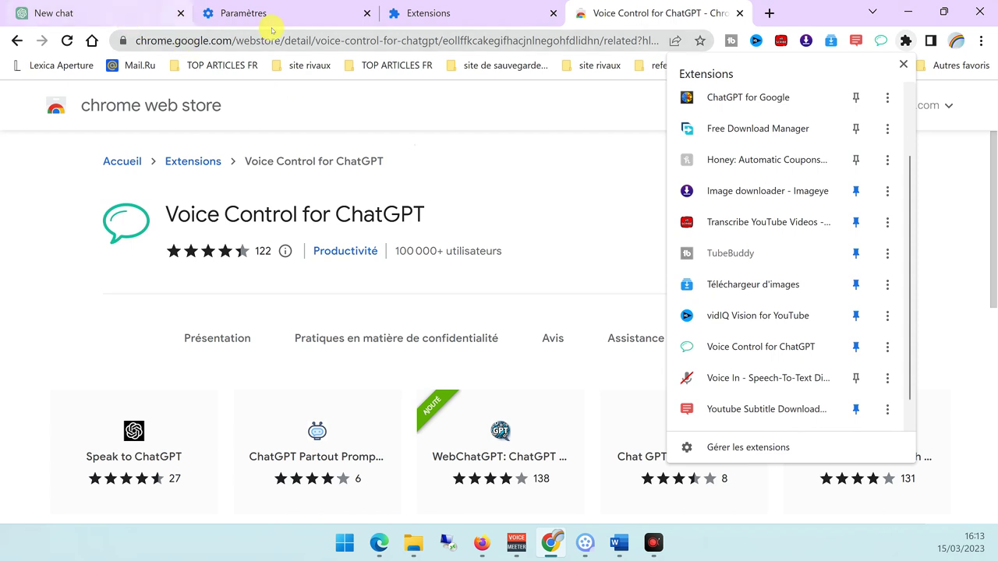
click(519, 186)
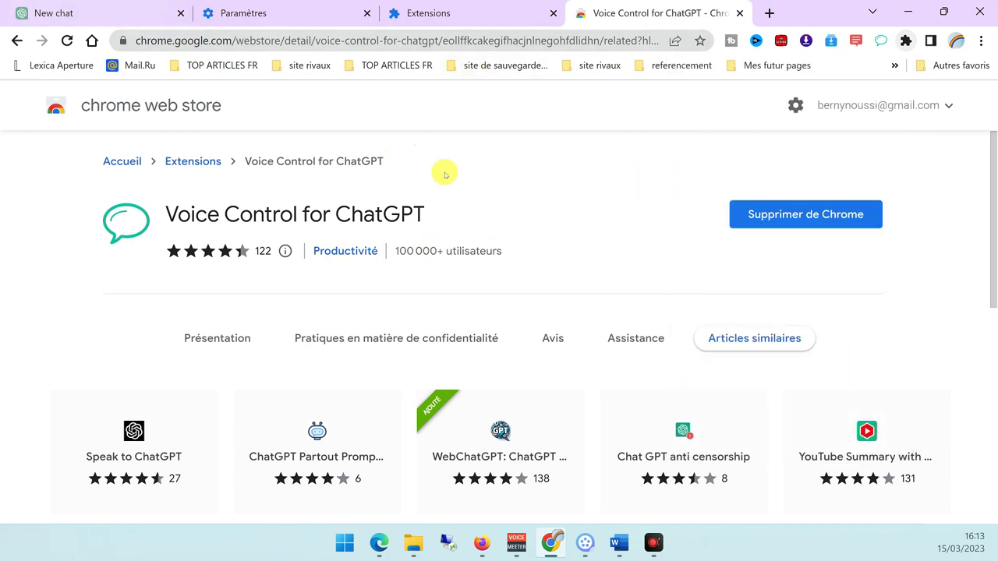
- Switch to the open ChatGPT chat and reload the page to load the voice control extension
click(98, 14)
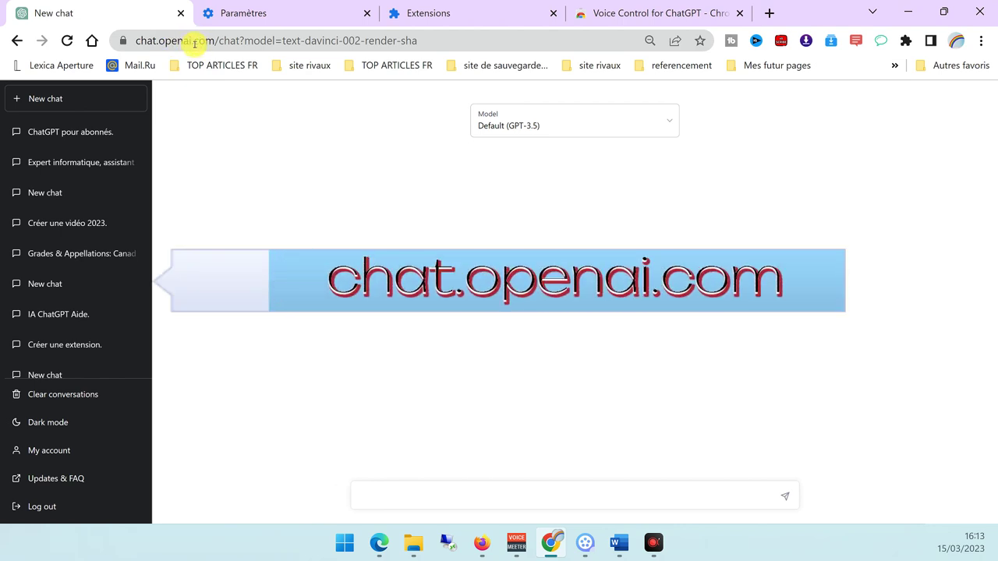
drag(215, 43, 93, 42)
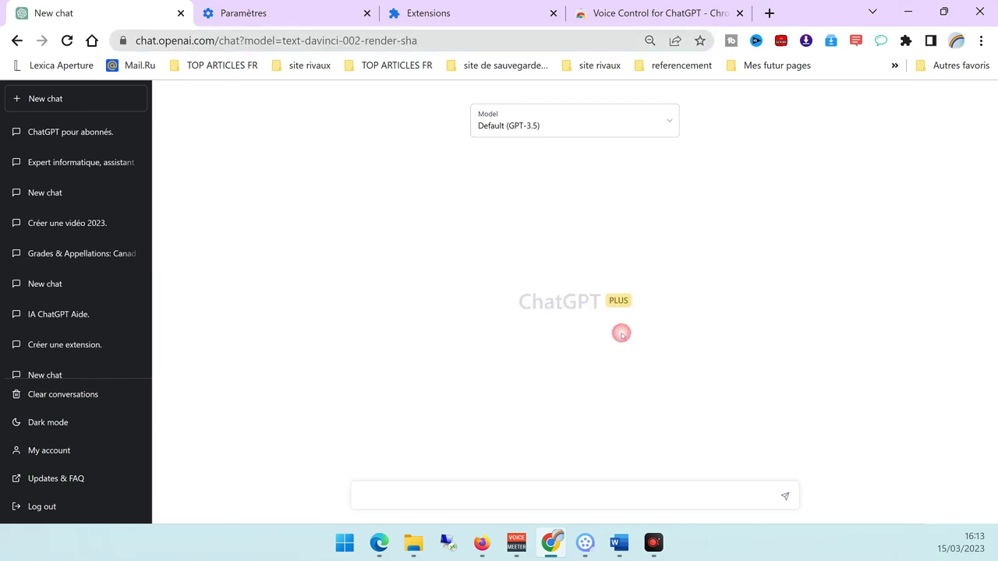
click(67, 40)
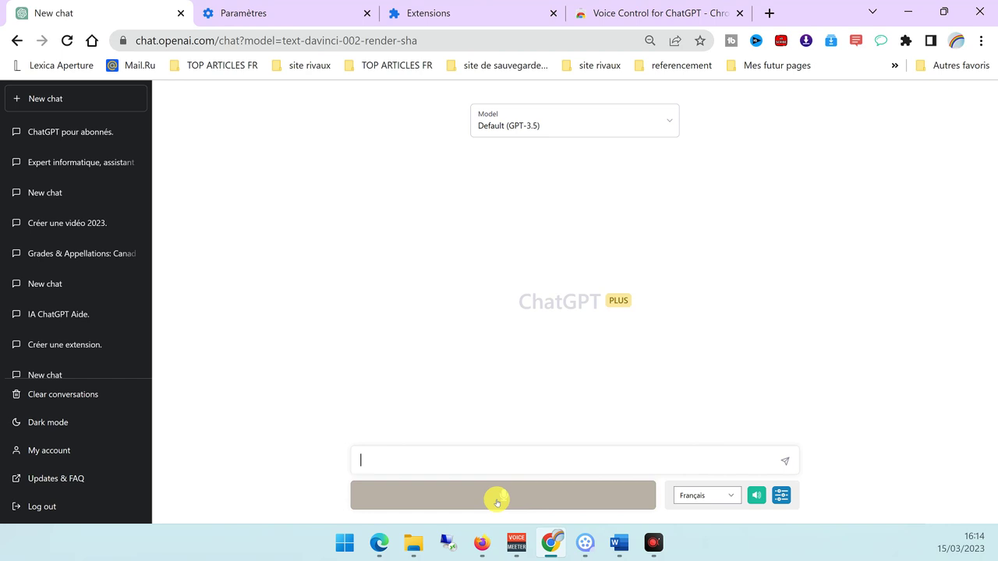
- Switch the voice language to English (US) and back to Français, and toggle the read-aloud sound off and on
click(729, 497)
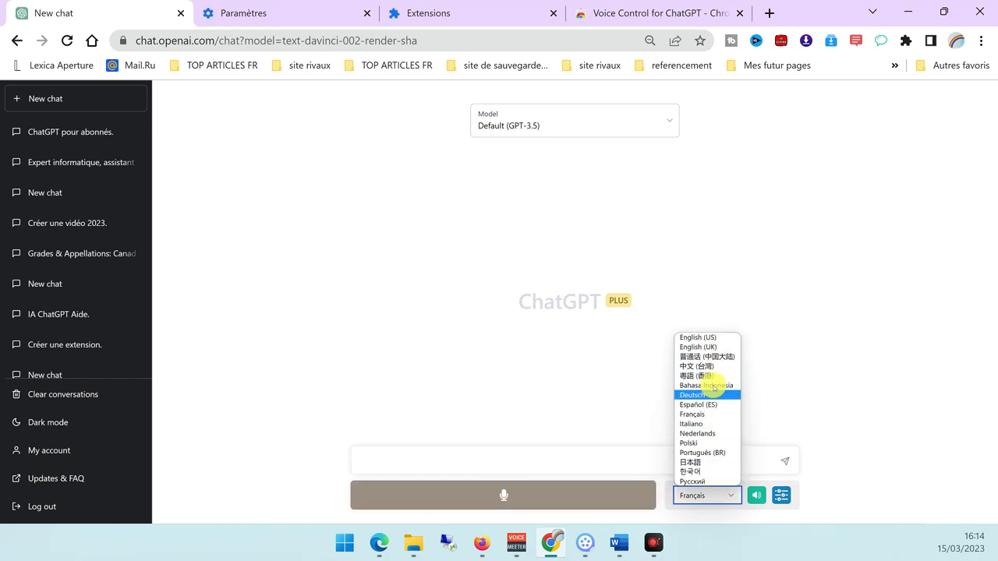
click(707, 337)
click(707, 495)
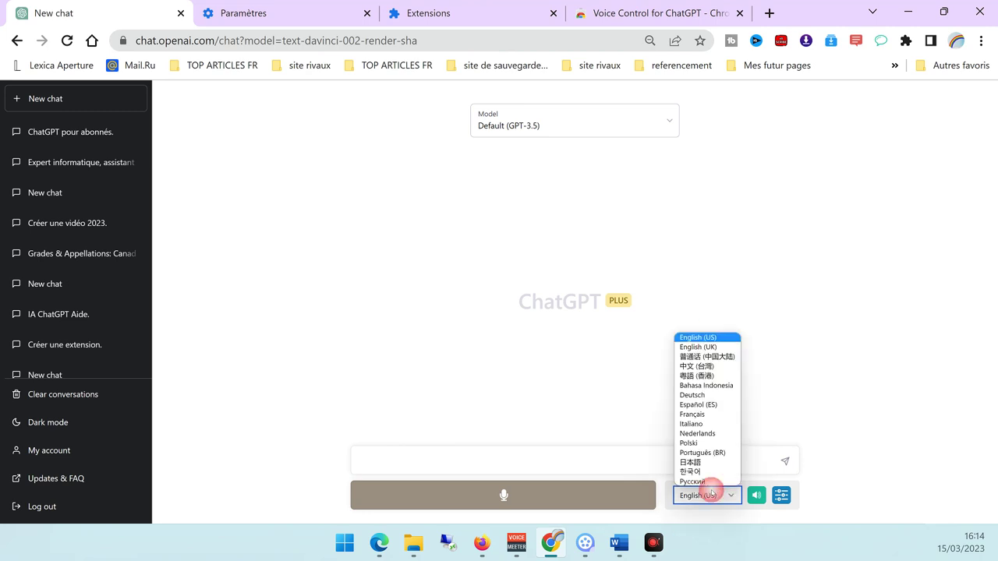
click(707, 415)
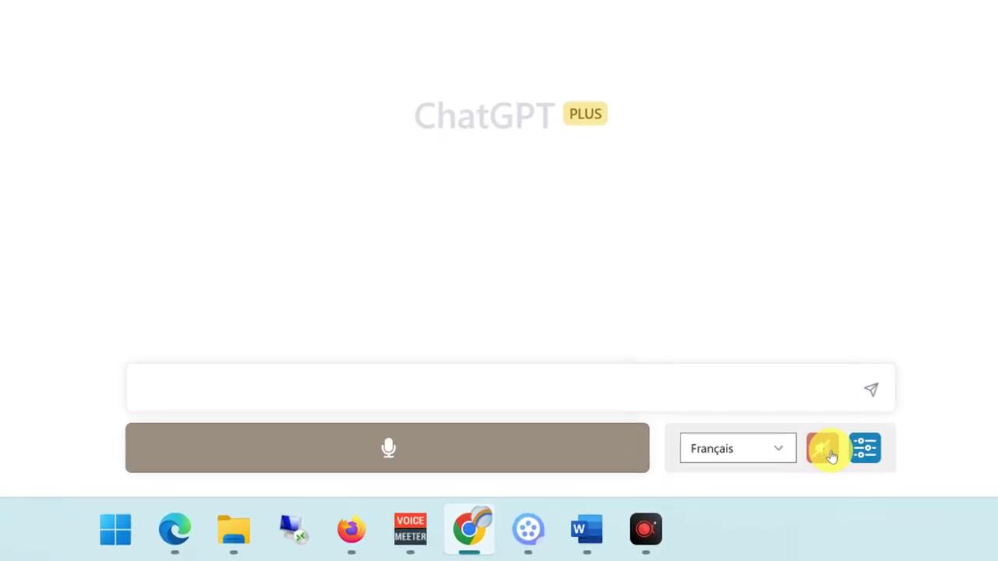
click(832, 445)
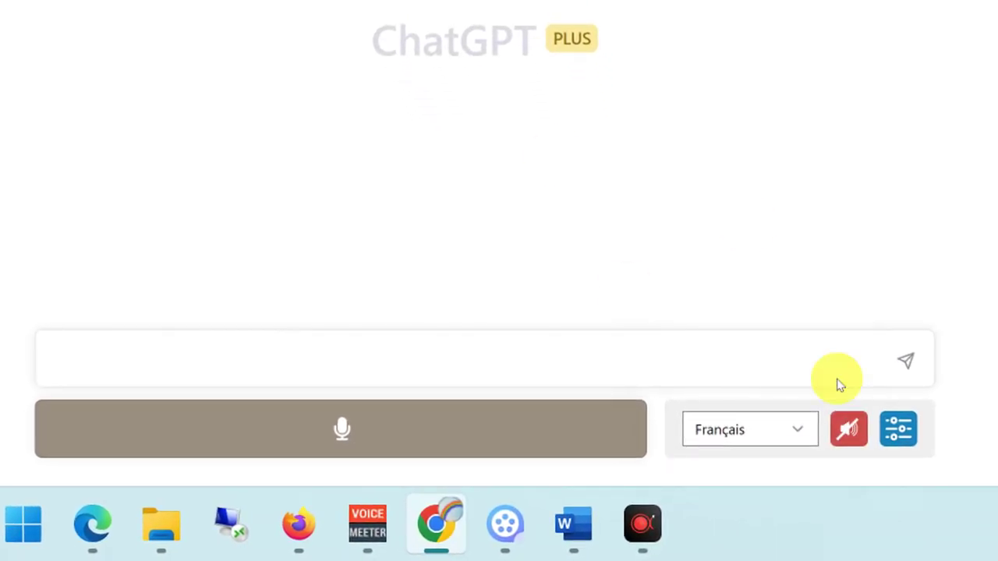
click(848, 433)
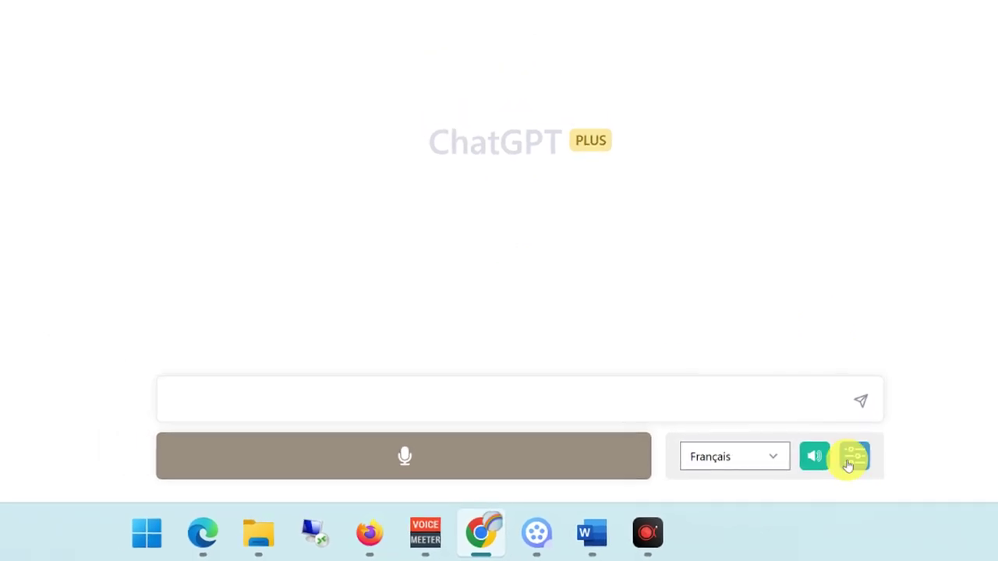
- Look through the Voice Control settings, including the read-aloud speed at Normal, and close them
click(847, 463)
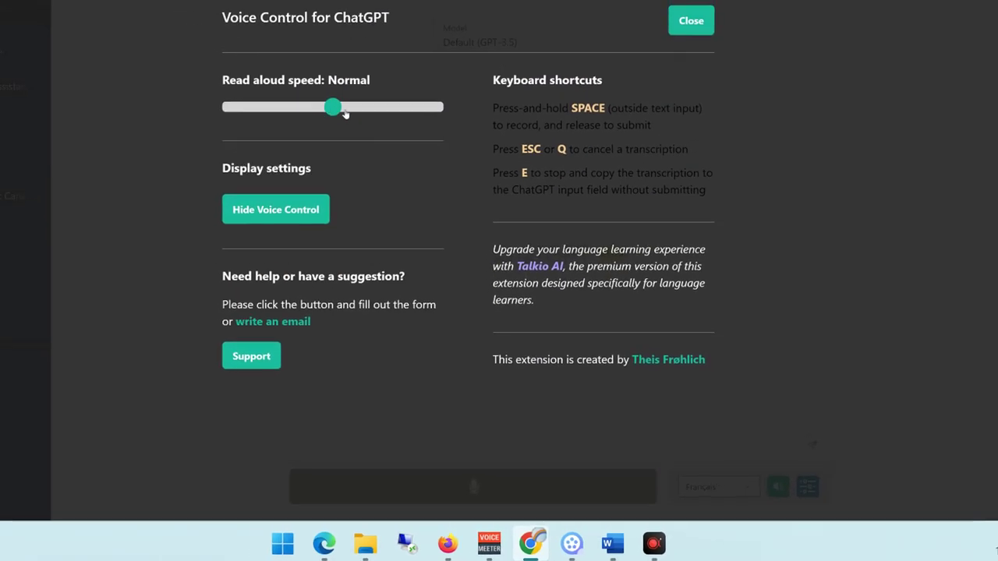
mouse_move(344, 110)
mouse_down()
mouse_move(366, 106)
mouse_move(284, 107)
mouse_move(333, 107)
mouse_up()
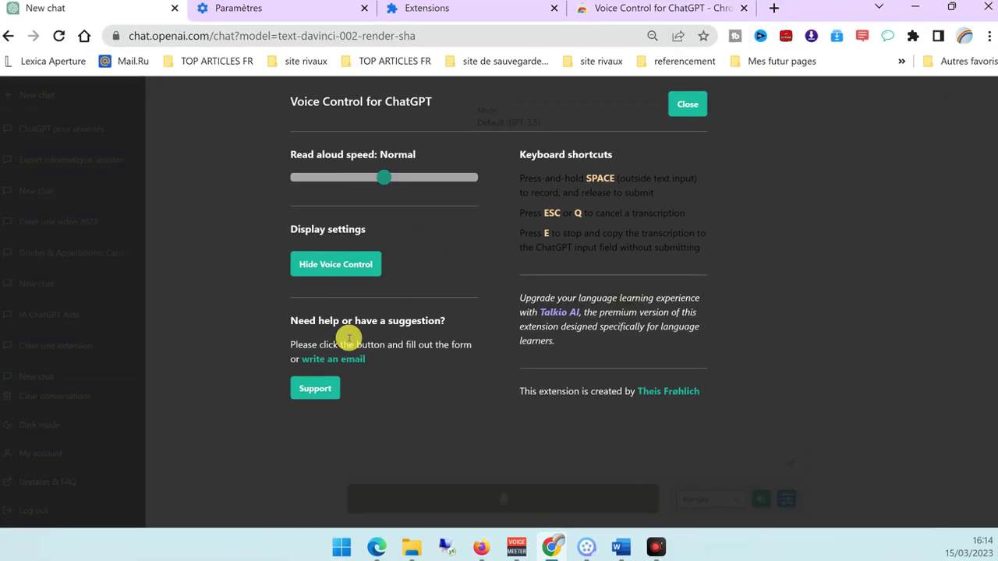
click(690, 103)
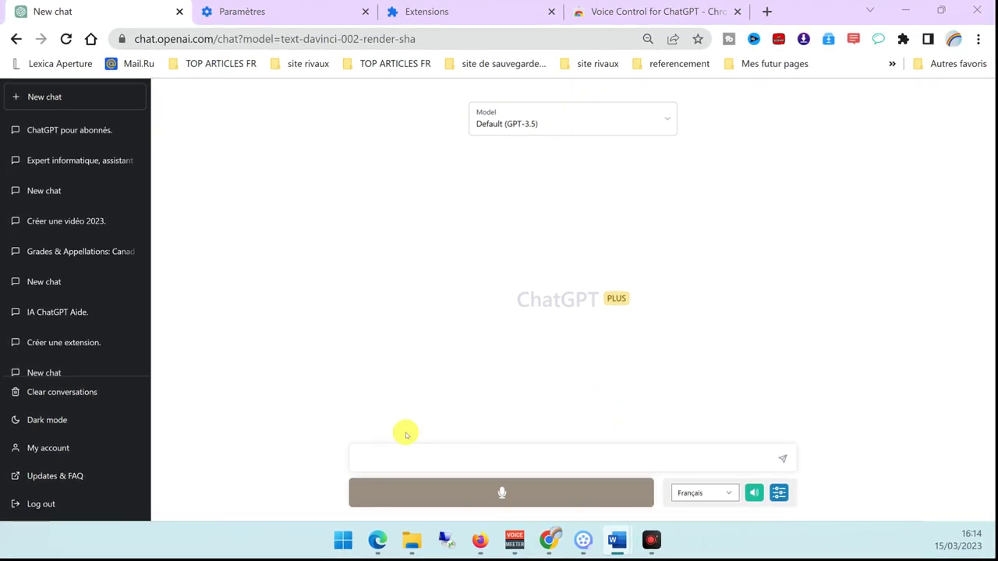
- View the models offered for the new chat without choosing a different one
click(479, 498)
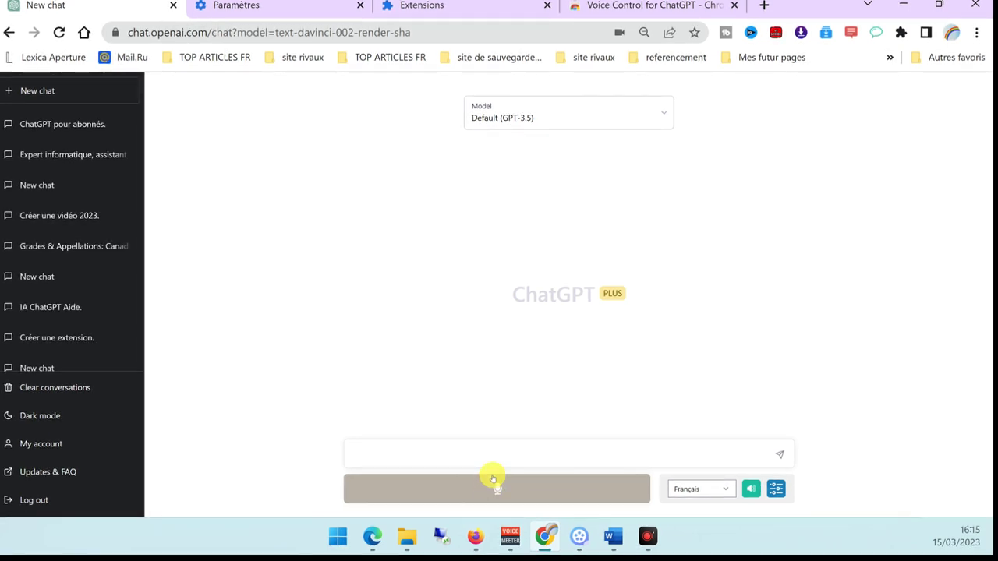
click(529, 113)
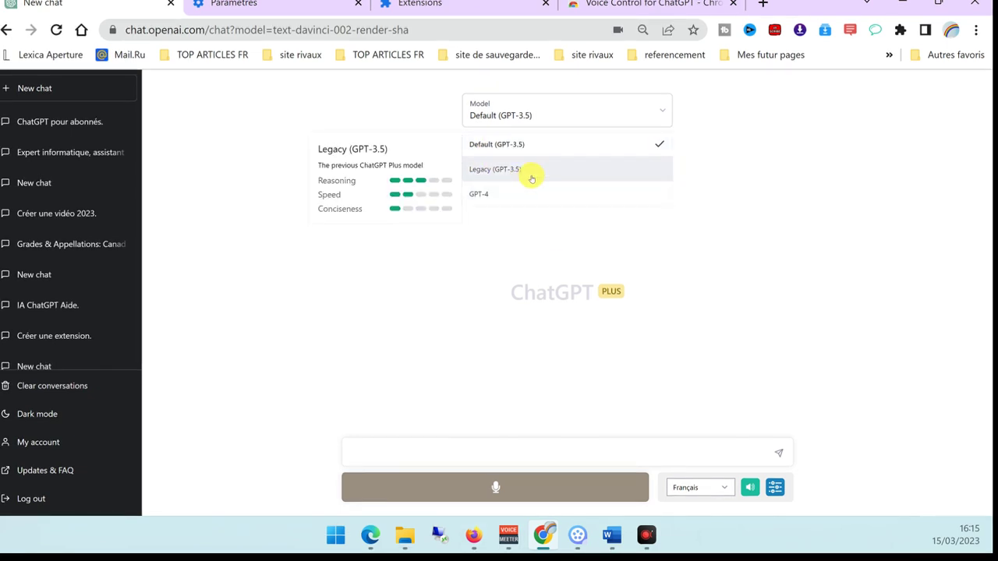
click(551, 117)
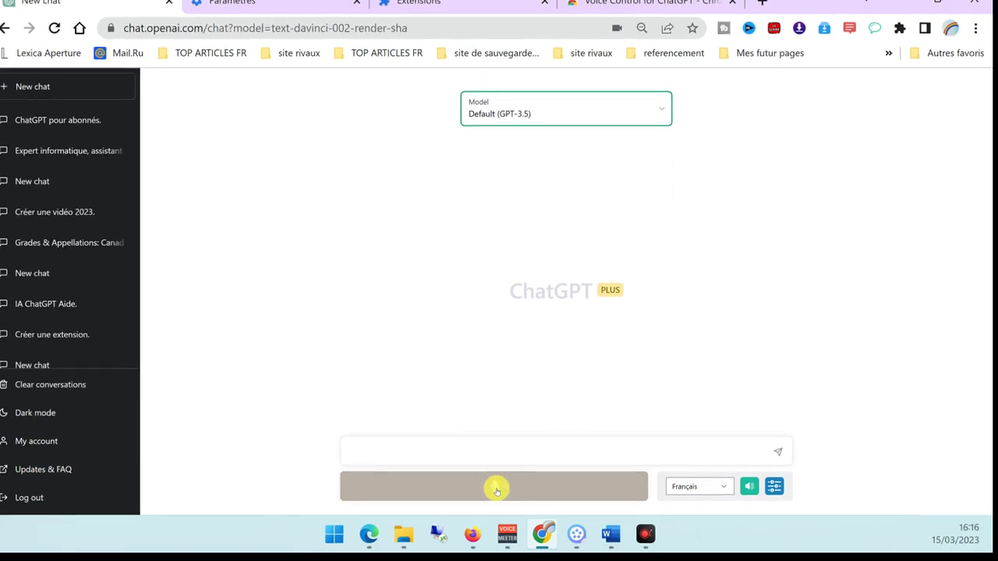
- Dictate and submit "peux-tu me donner des exemples d'animaux qui utilisent des outils", followed by the voice request "j'aimerais avoir une réponse courte"
click(499, 478)
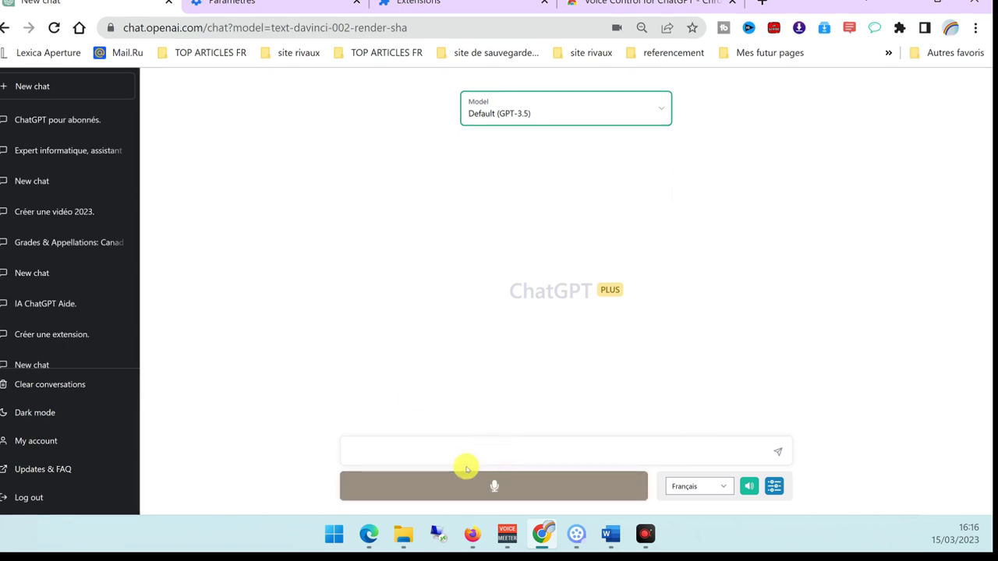
click(465, 478)
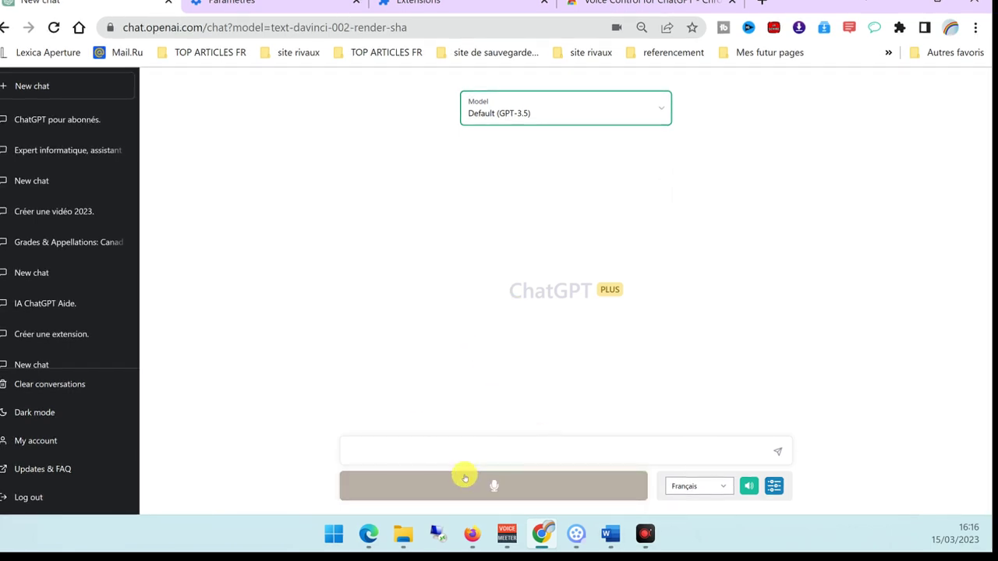
click(446, 484)
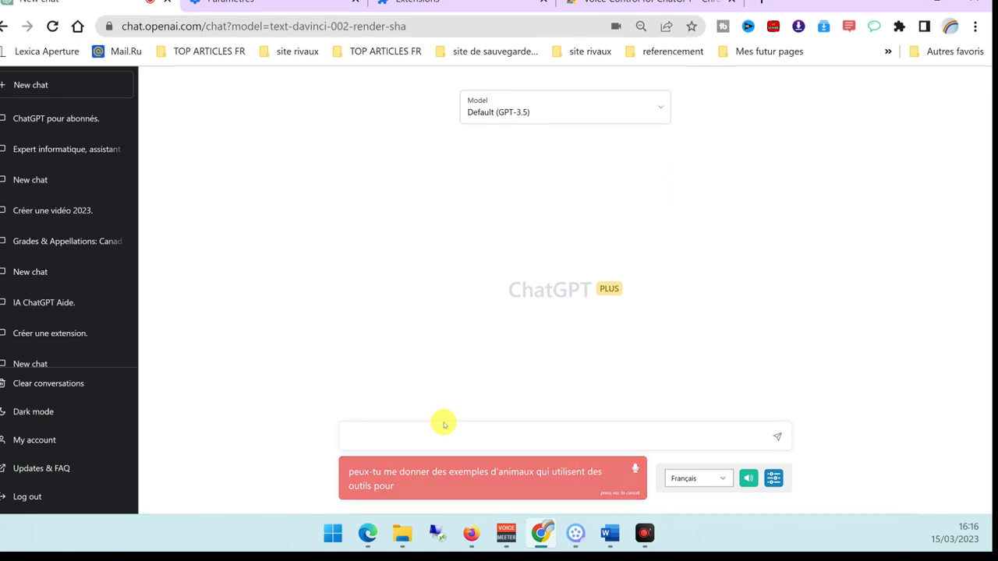
click(550, 477)
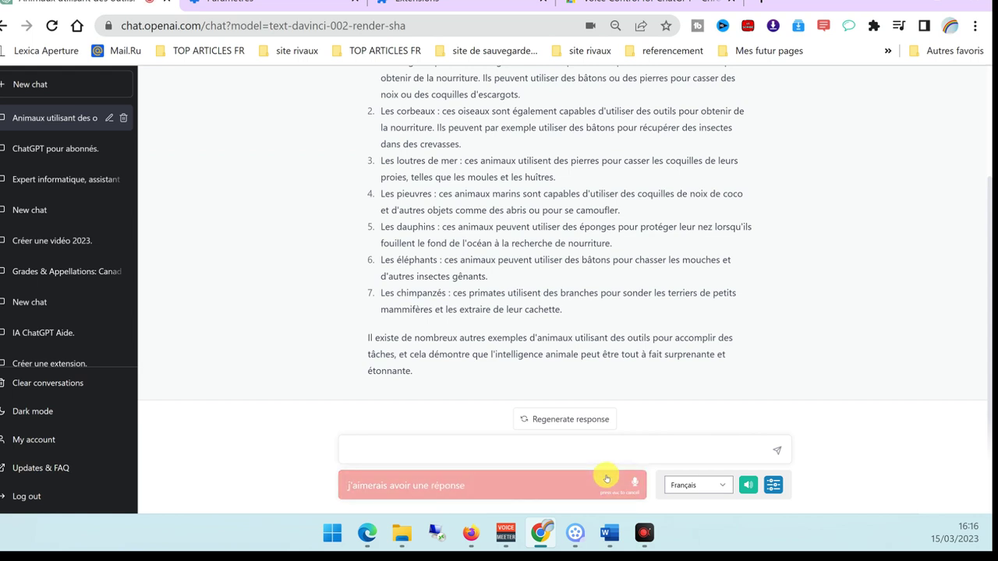
click(546, 487)
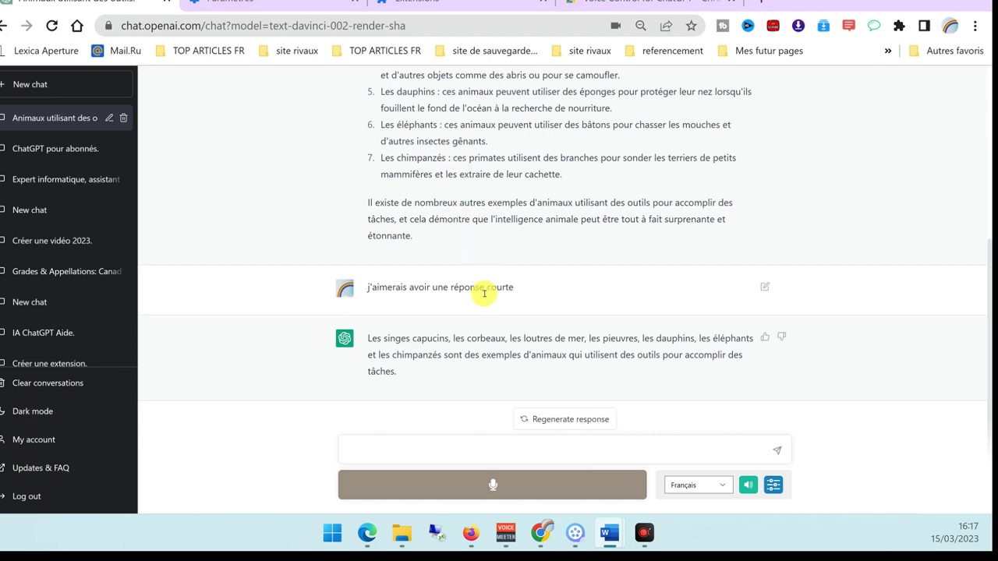
- Dictate and submit the question "comment les couleurs sont-elles perçues par les personnes atteintes de daltonisme"
scroll(448, 234, up, 5)
scroll(463, 324, down, 10)
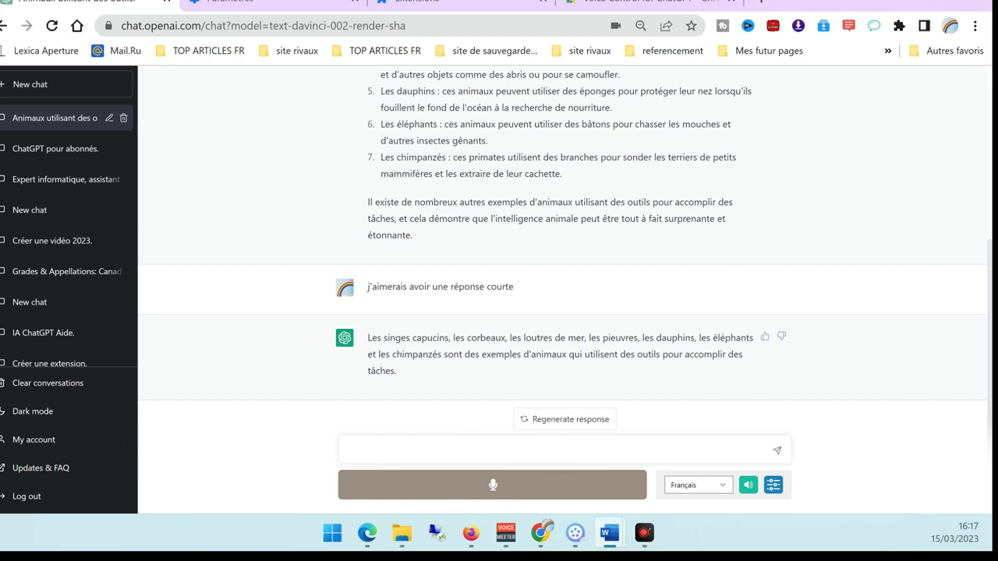
click(503, 486)
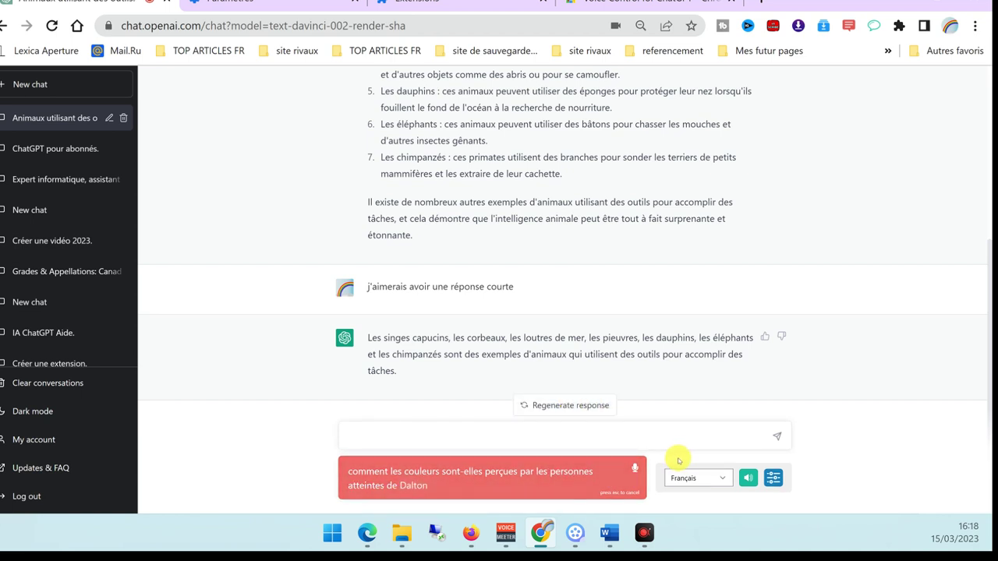
click(528, 483)
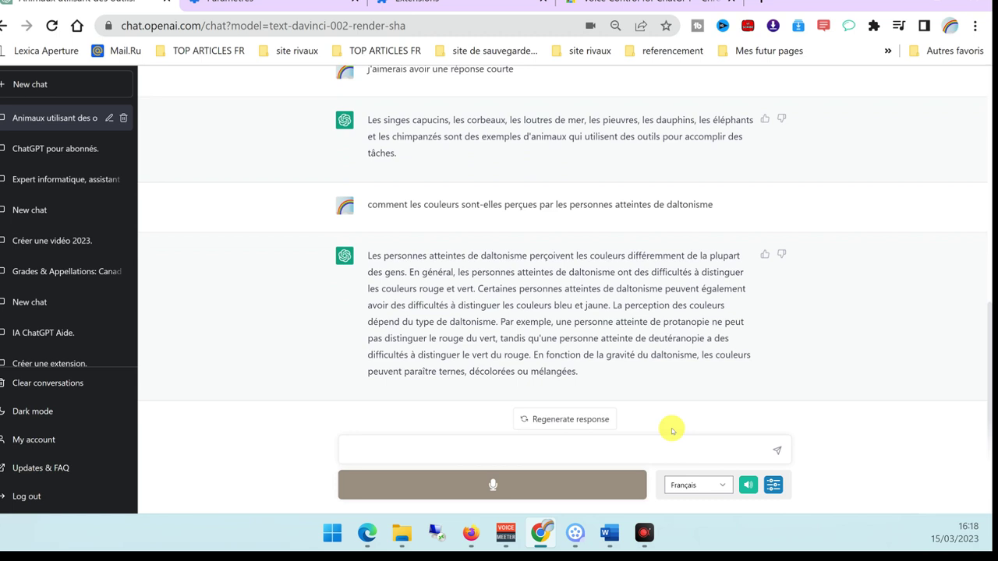
- Dictate and submit "peux-tu me parler un peu de mots des différences entre les dialectes anglais britanniques et américains" and read the reply
click(499, 483)
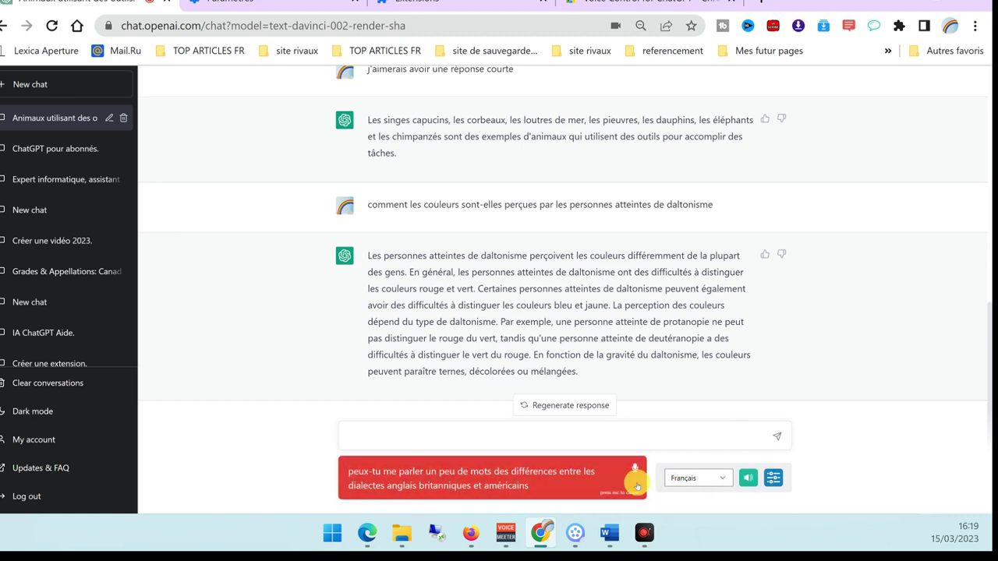
click(638, 487)
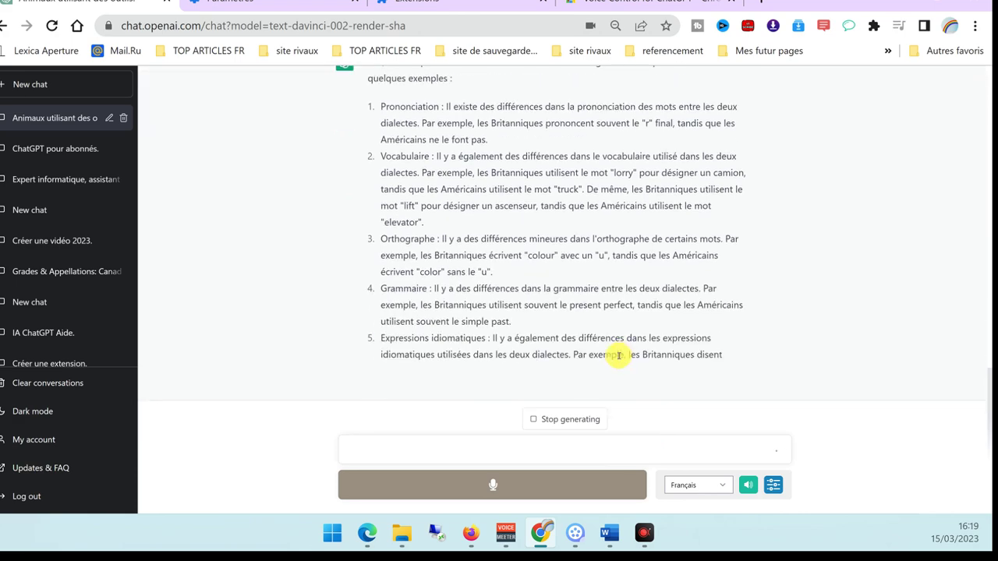
scroll(623, 354, up, 5)
scroll(619, 359, down, 3)
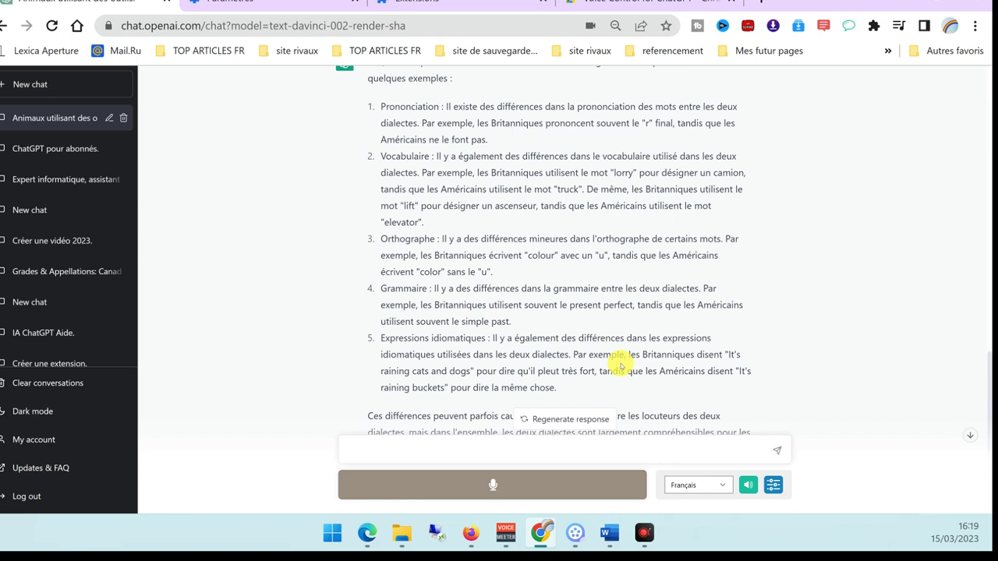
- Dictate and submit "dis-moi un peu de mots comment la génétique influence-t-elle les préférences alimentaires des personnes"
click(556, 475)
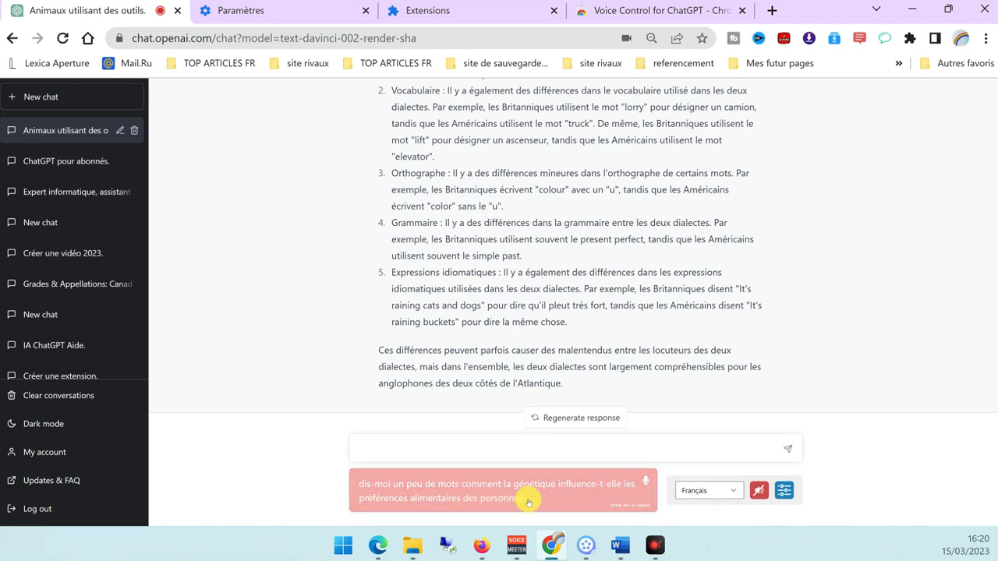
click(513, 494)
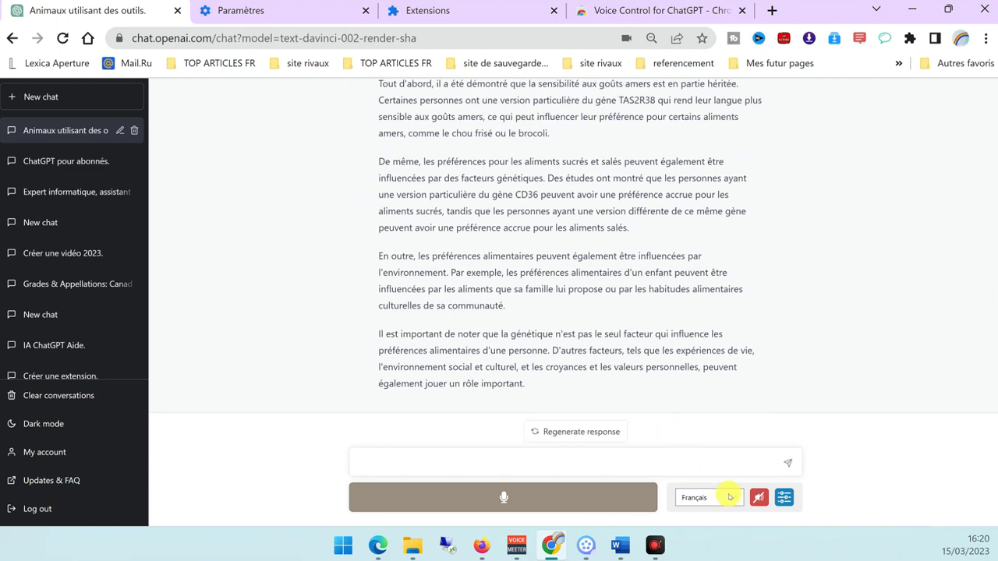
- Turn spoken replies back on, ask again by voice how genetics influences food preferences "très peu de mots", and review the conversation
click(758, 499)
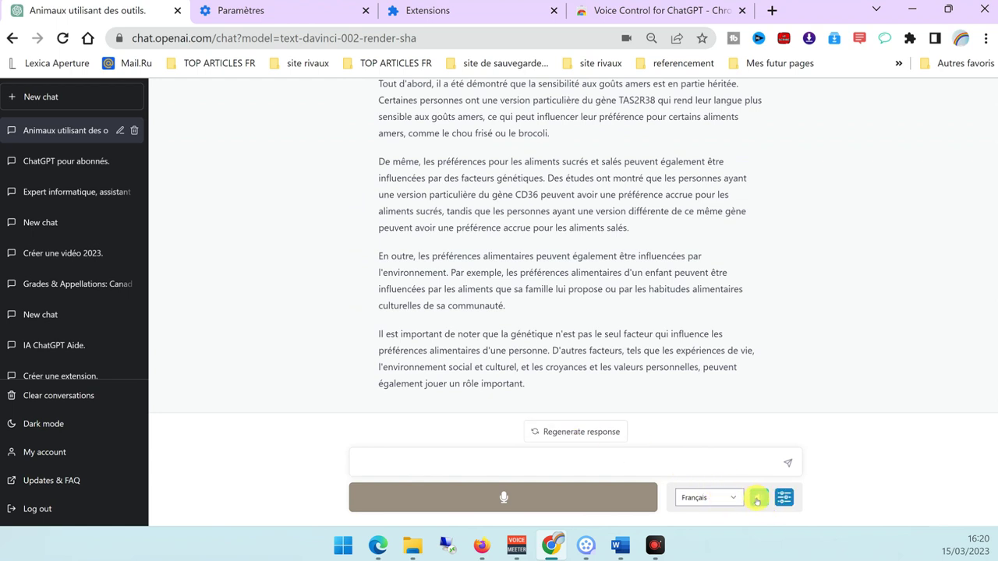
click(534, 497)
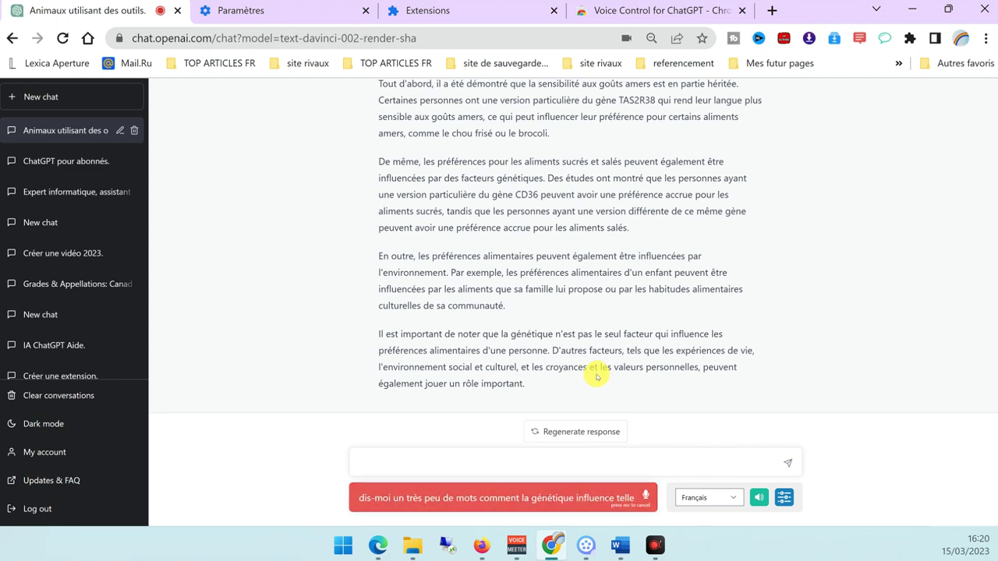
click(597, 492)
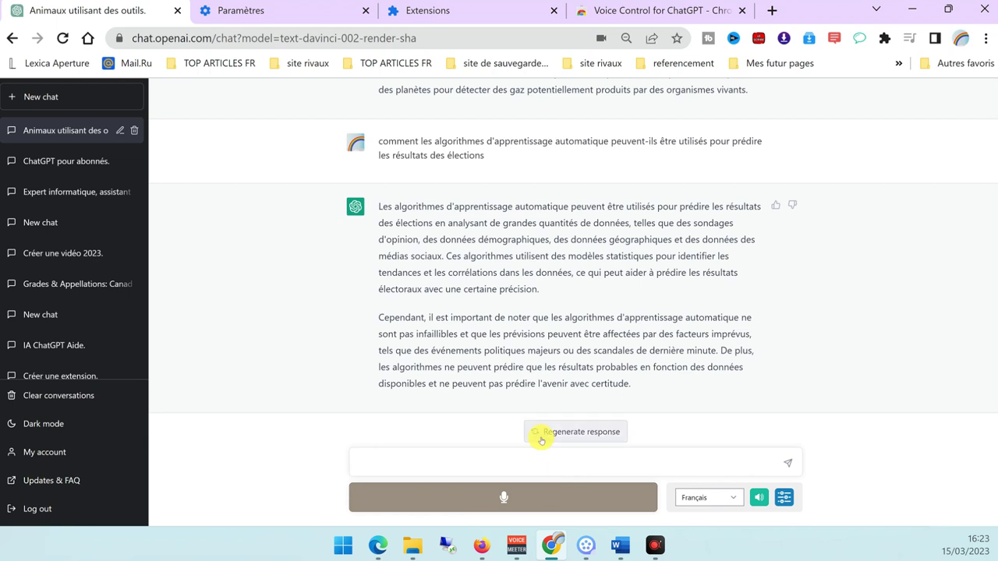
scroll(499, 375, up, 3)
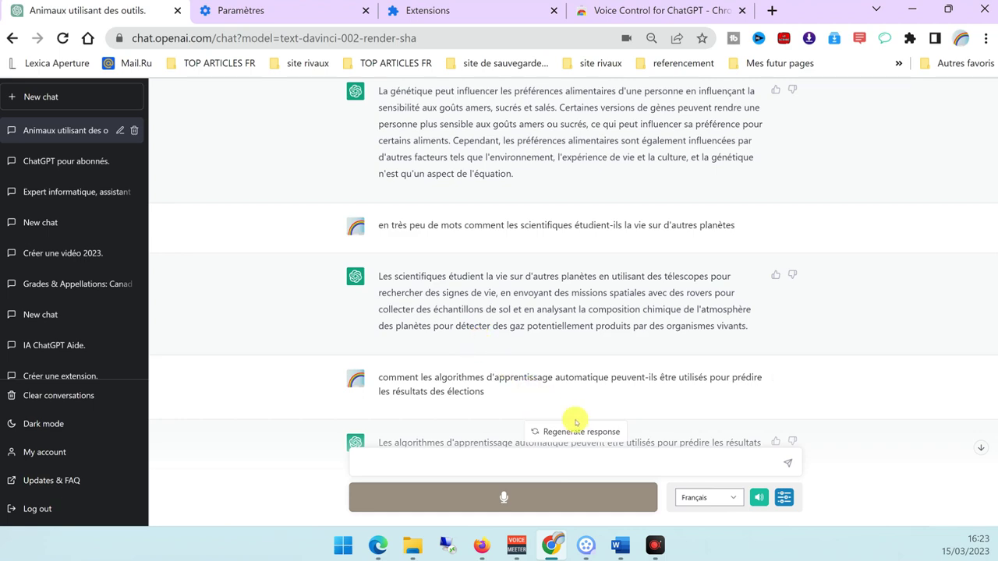
scroll(537, 382, down, 3)
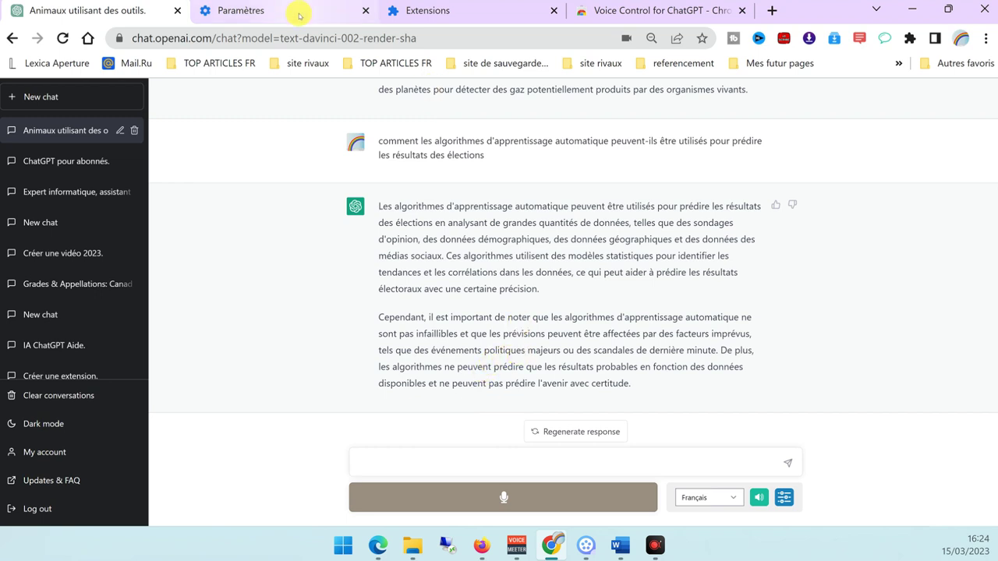
- Close the Paramètres and Extensions browser tabs and return to the ChatGPT conversation
click(436, 11)
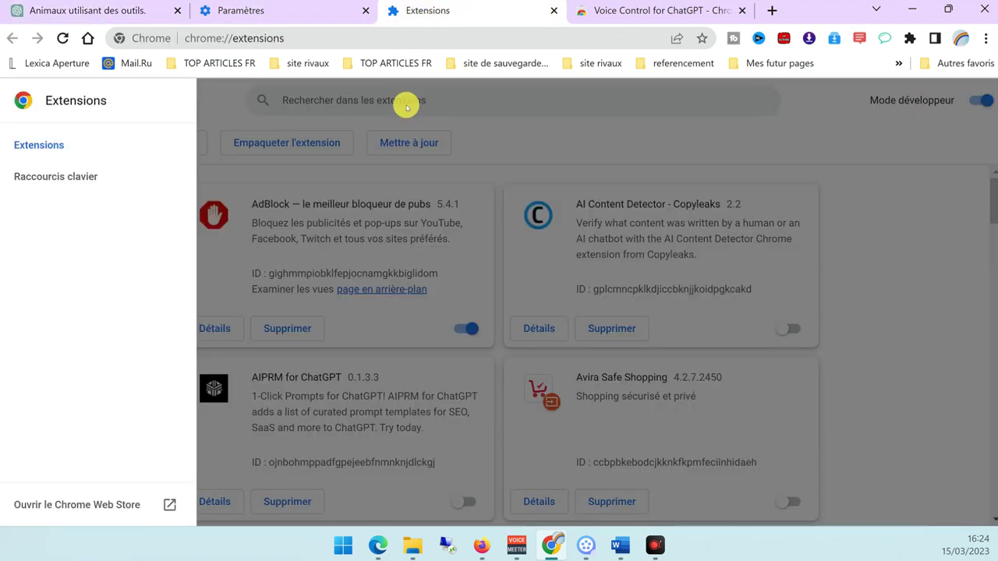
click(246, 11)
click(414, 10)
click(347, 13)
click(366, 11)
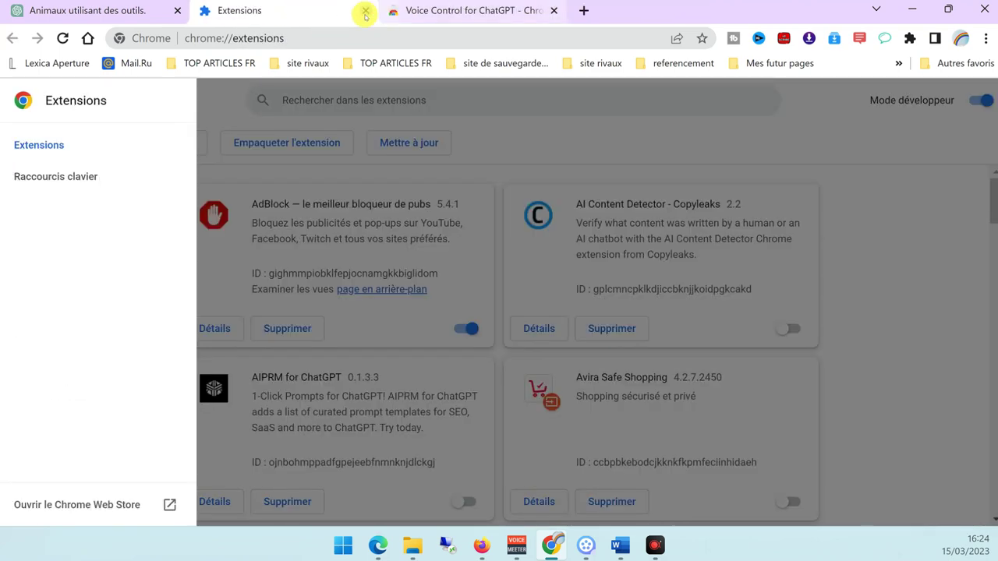
click(366, 11)
click(78, 13)
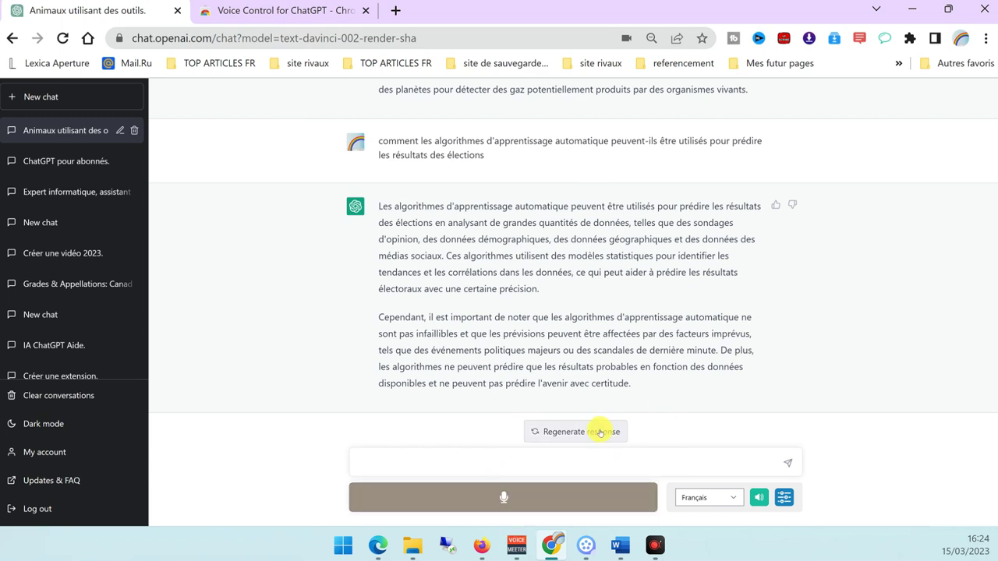
- Dictate and submit "fais-nous une blague pour la route" and "bon demande à mes abonnés demande à ceux qui regardent la vidéo si de s'abonner à la chaîne"
click(510, 499)
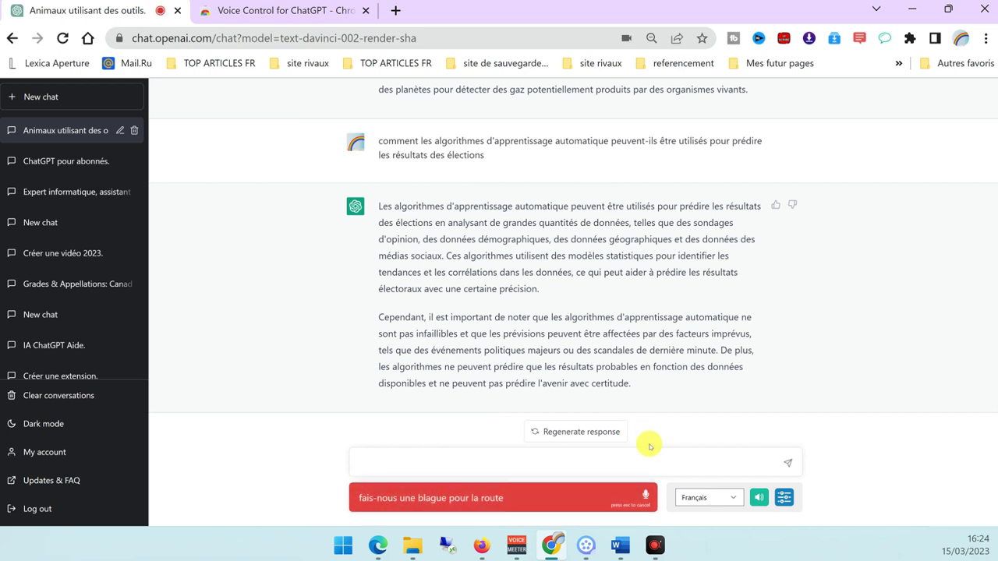
click(599, 496)
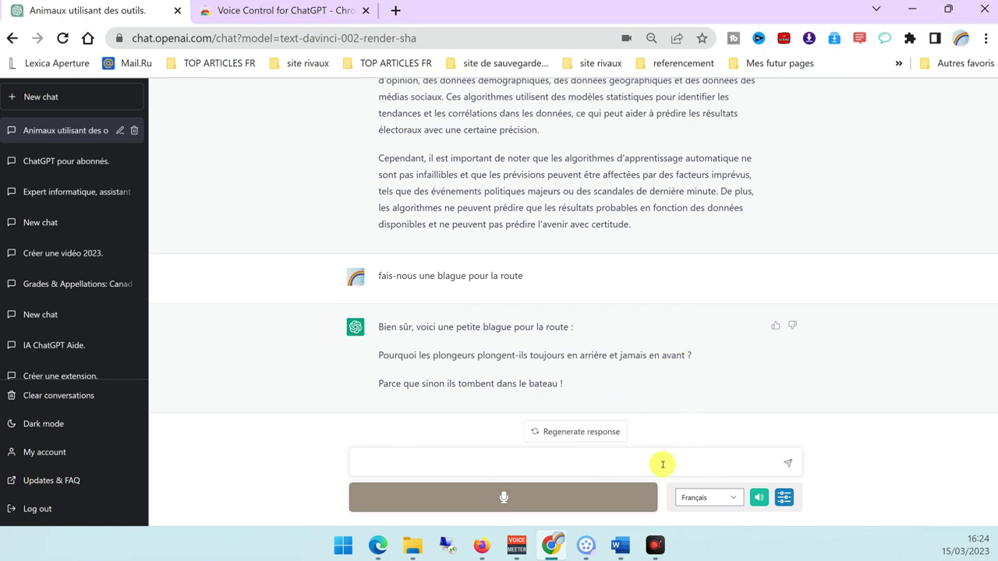
click(530, 497)
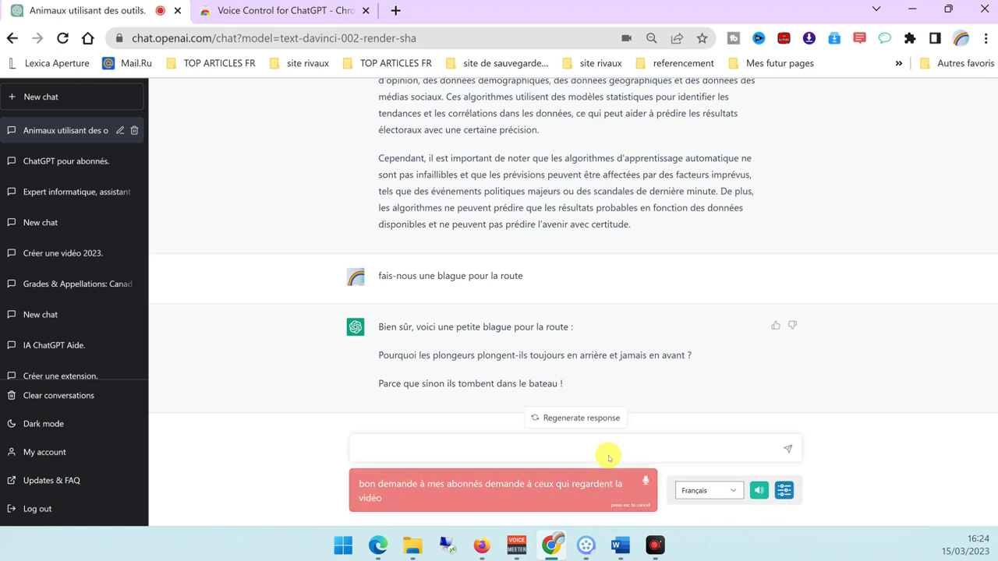
click(554, 493)
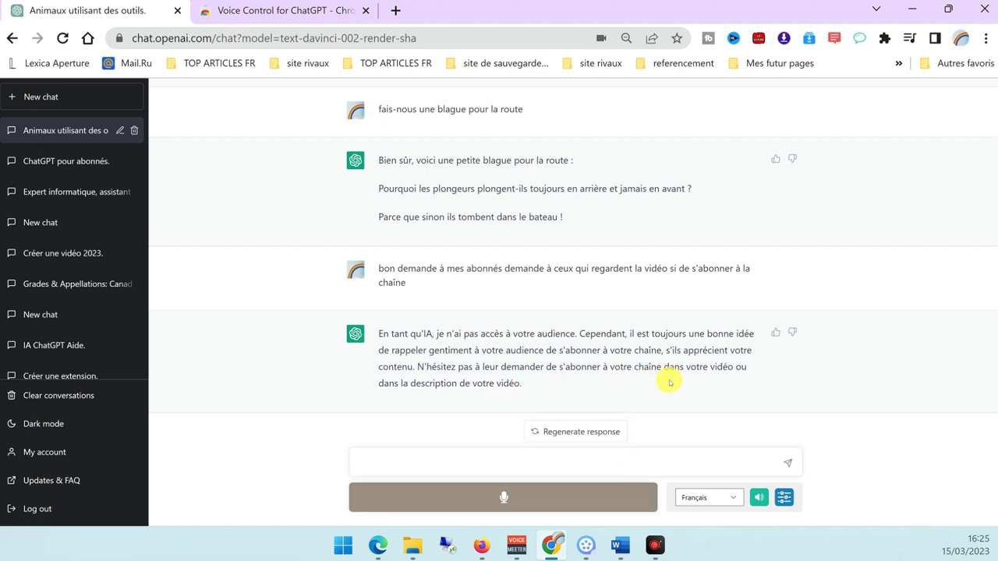
- Dictate and submit "aide-moi à leur demander gentiment de s'abonner et de cliquer sur la cloche de notification pour être toujours informé des prochaines vidéos"
click(527, 497)
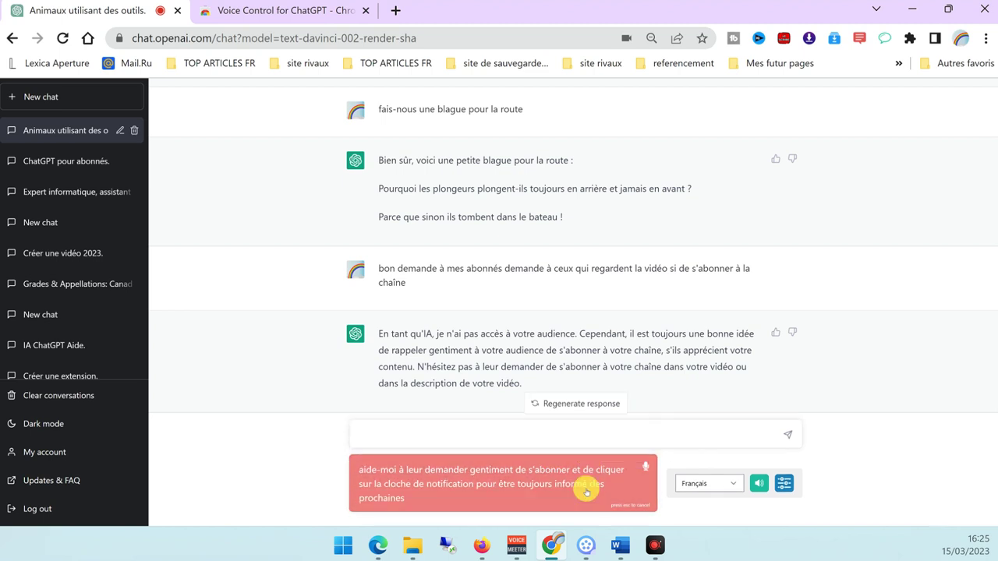
click(553, 486)
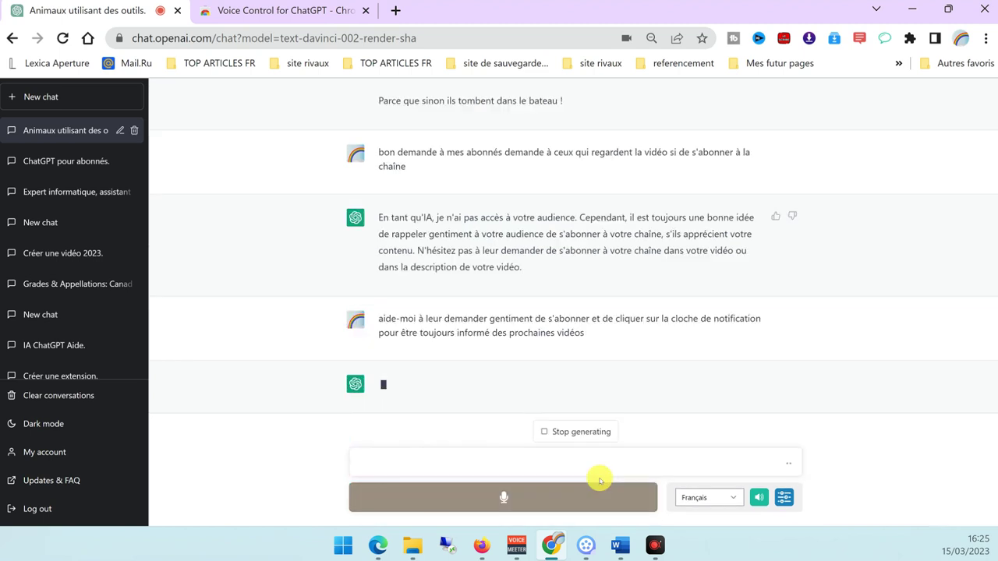